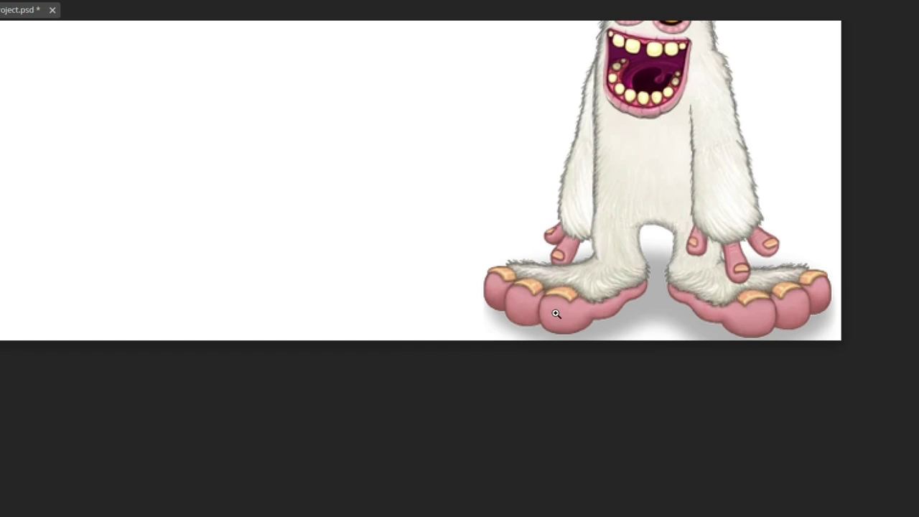
scroll(556, 316, "up", 3)
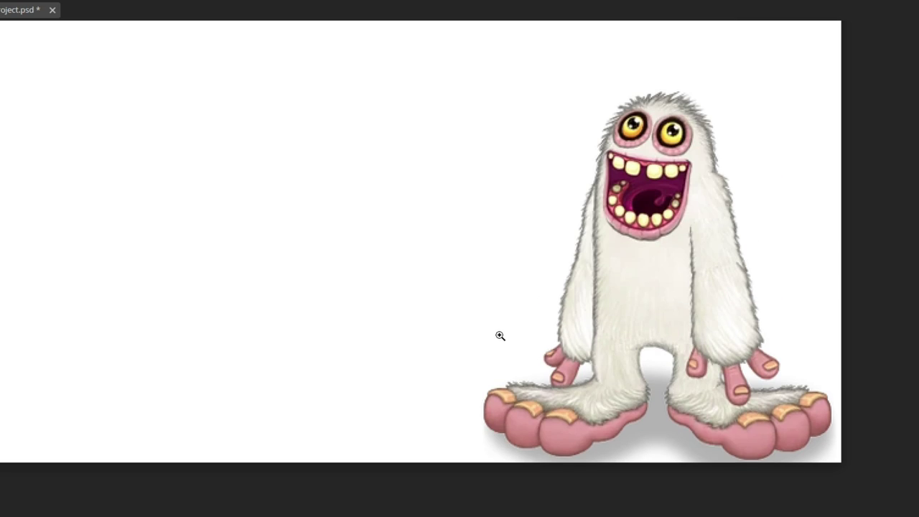
Outline the Mammott foot beside the reference and fill it with pink.
right_click(239, 321)
left_click(284, 353)
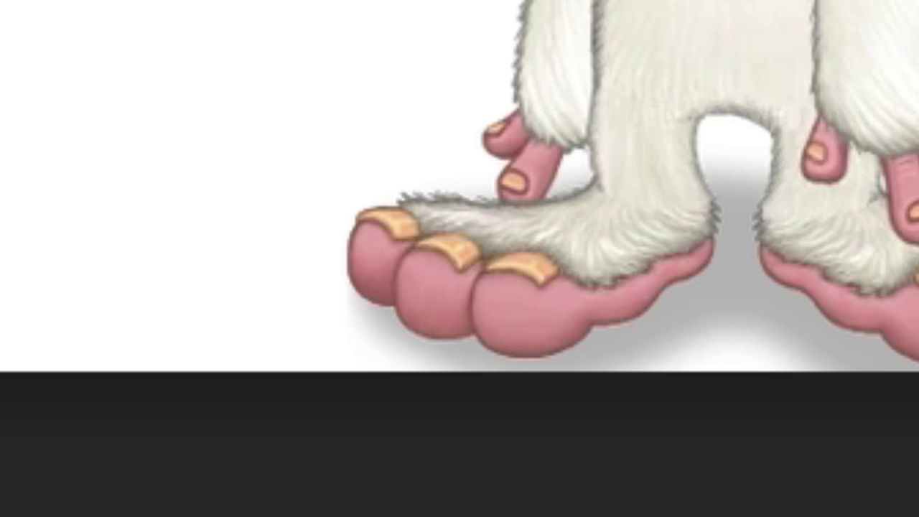
mouse_move(447, 237)
left_mouse_down()
mouse_move(443, 222)
mouse_move(367, 277)
left_mouse_up()
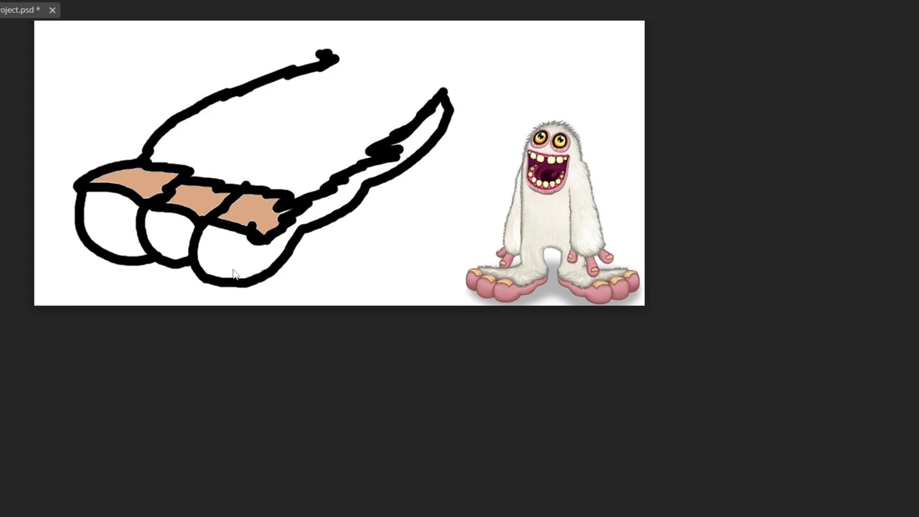
left_click(233, 274)
Scale the selected foot drawing down proportionally and deselect it.
left_click_drag(52, 106, 455, 425)
left_click(21, 1)
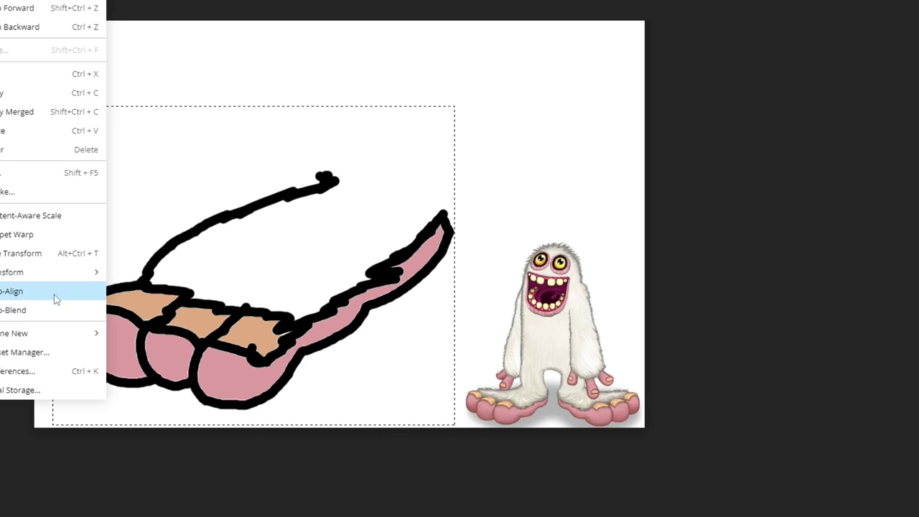
left_click(129, 296)
mouse_move(455, 113)
left_mouse_down()
mouse_move(367, 174)
mouse_move(374, 199)
left_mouse_up()
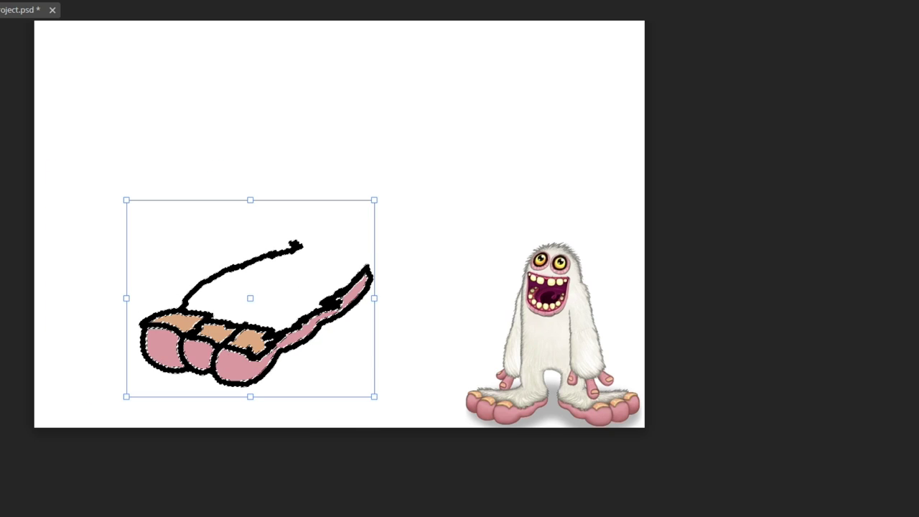
key("Return")
key("ctrl+d")
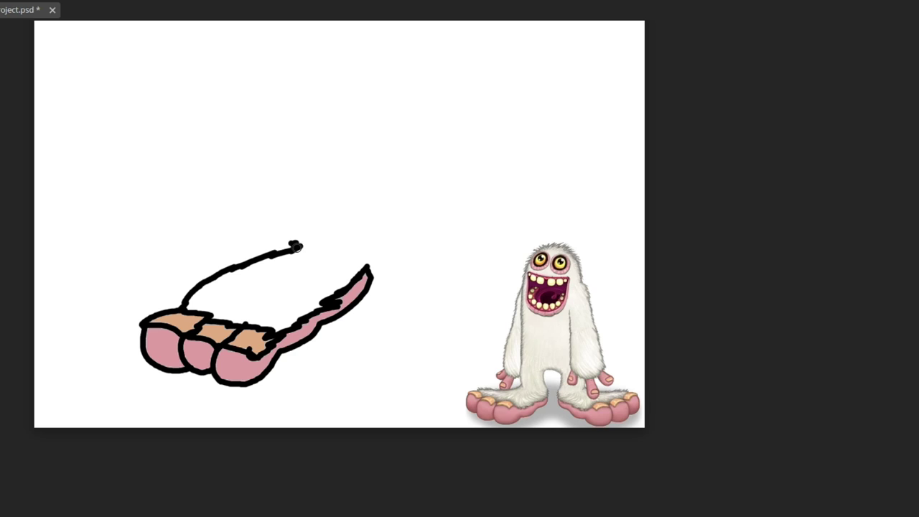
Add a short pink stroke above the foot, then shrink the whole Mammott figure.
left_click_drag(294, 247, 294, 194)
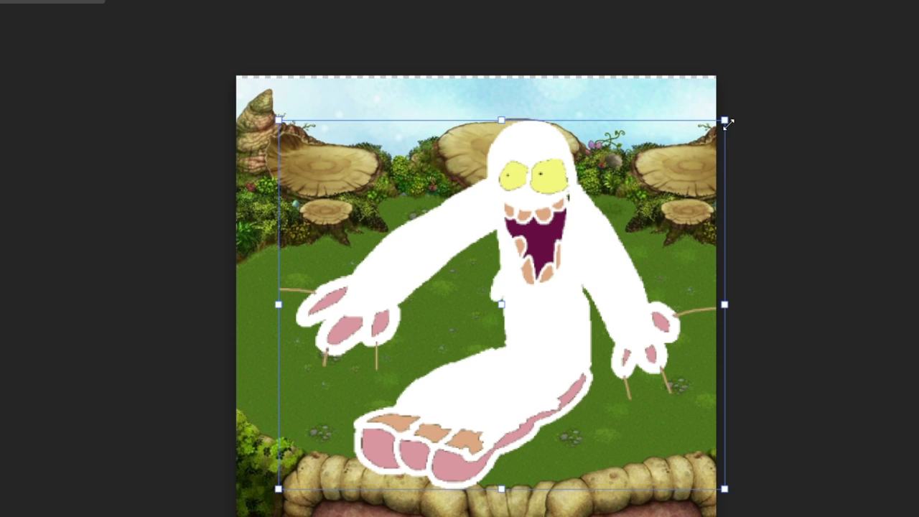
mouse_move(725, 122)
left_mouse_down()
mouse_move(677, 148)
mouse_move(622, 160)
left_mouse_up()
key("Return")
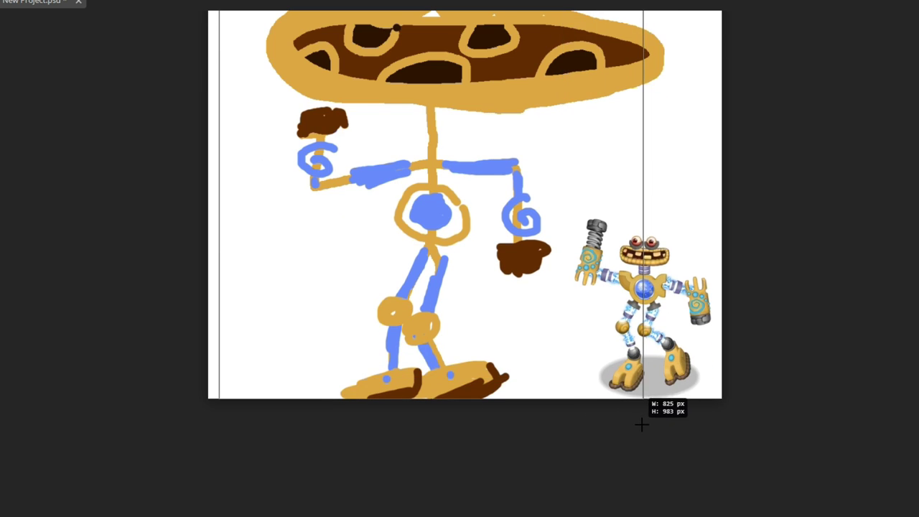
Select the Wubbox drawing, move it up-left and enlarge it to fill the canvas.
left_click_drag(550, 222, 703, 390)
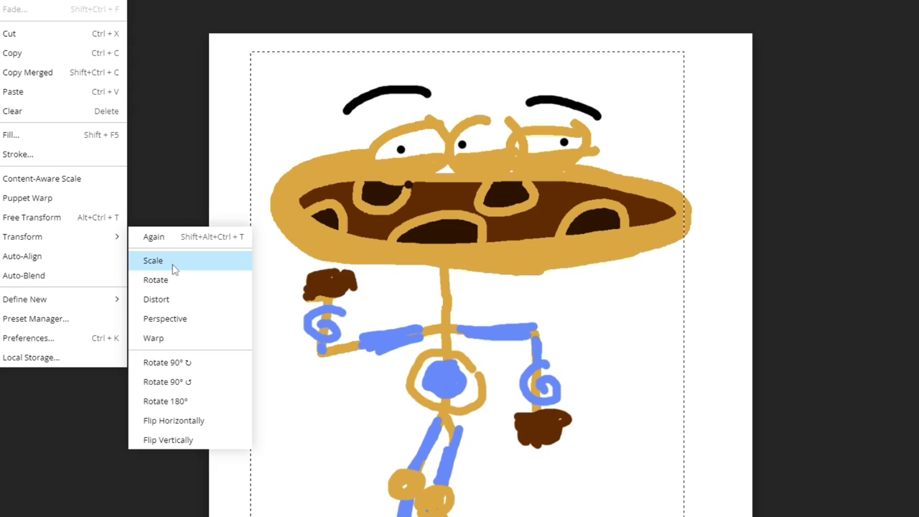
left_click(172, 260)
left_click_drag(252, 54, 394, 225)
mouse_move(534, 333)
left_mouse_down()
mouse_move(472, 248)
mouse_move(476, 233)
left_mouse_up()
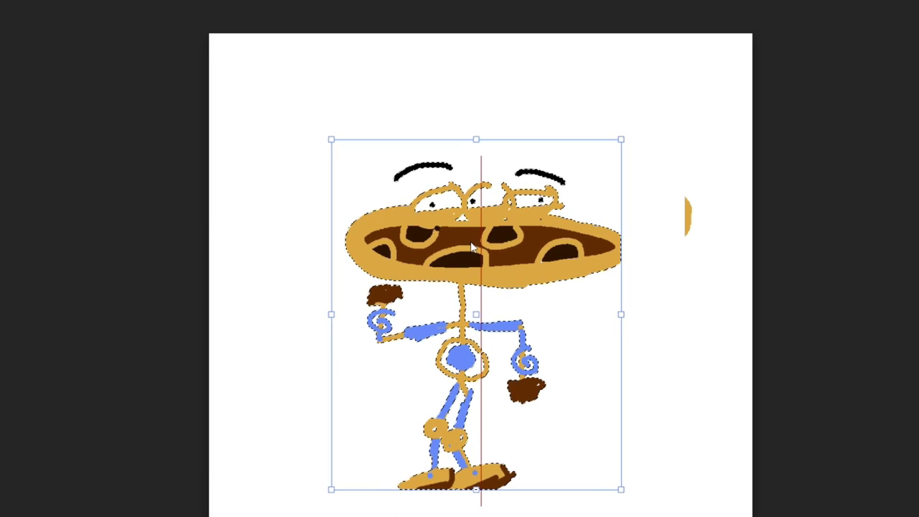
left_click_drag(621, 136, 701, 37)
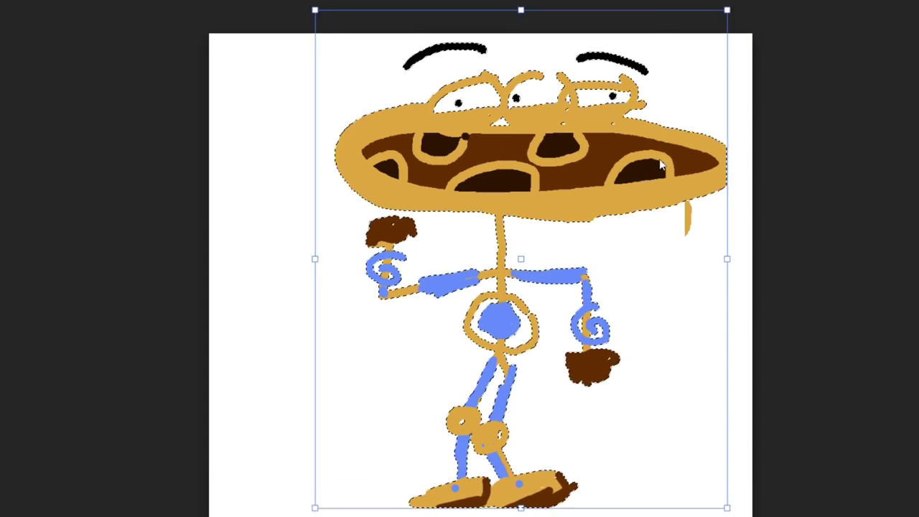
key("Return")
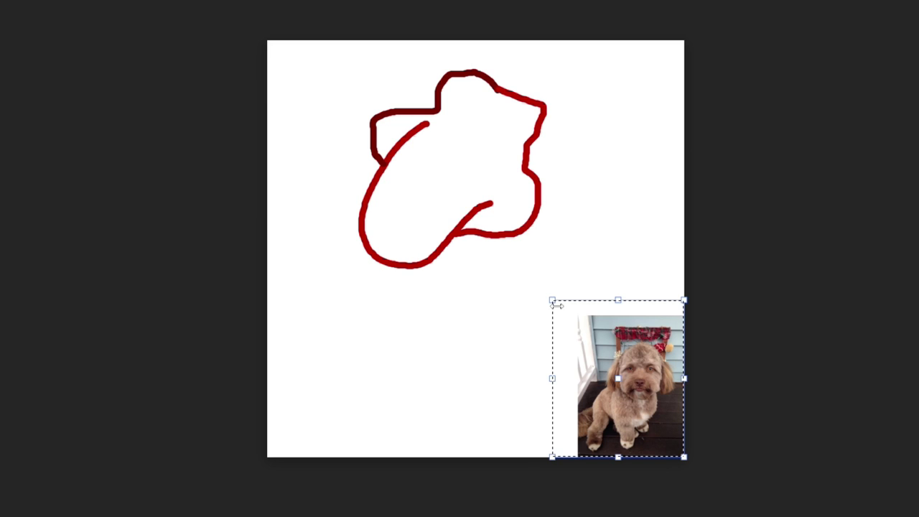
Enlarge the dog reference photo across the canvas.
mouse_move(557, 305)
left_mouse_down()
mouse_move(122, 41)
mouse_move(121, 3)
left_mouse_up()
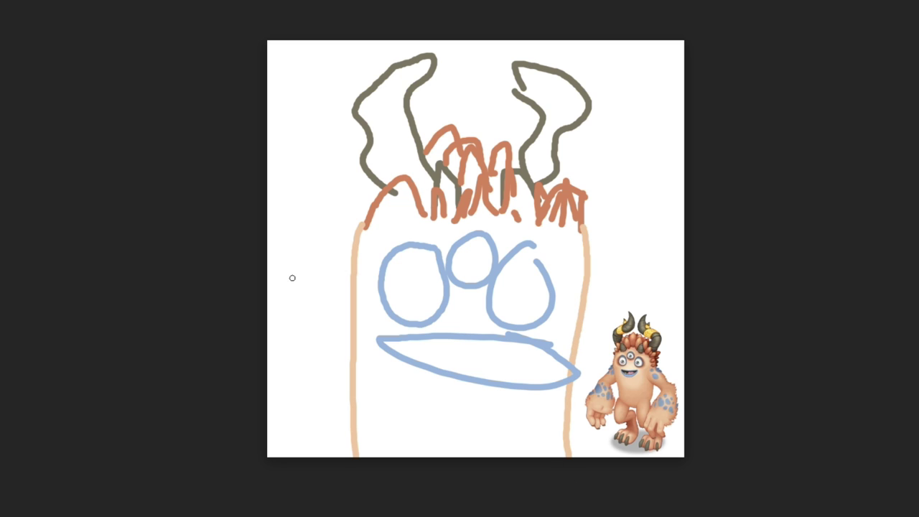
Brush an arm stroke toward the lower-left canvas edge.
left_click_drag(352, 284, 269, 359)
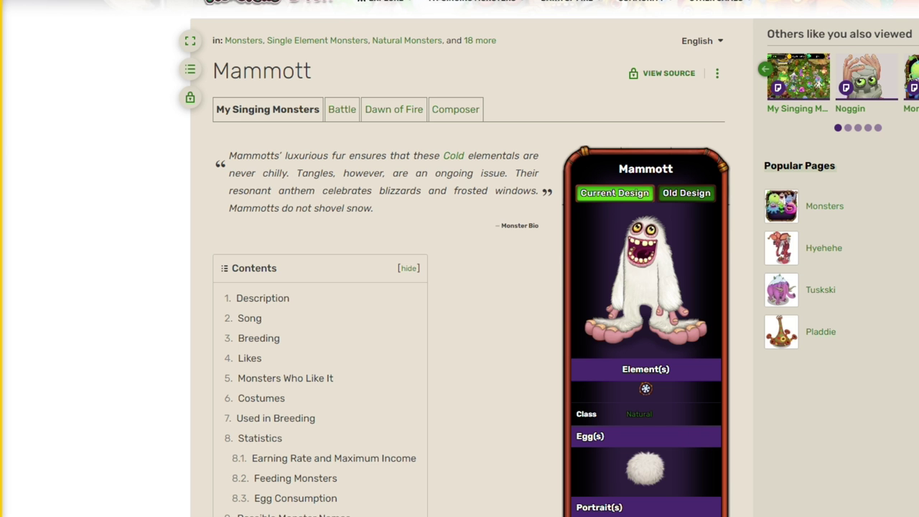
Bring up the closing options on the Mammott wiki browser tab.
right_click(334, 0)
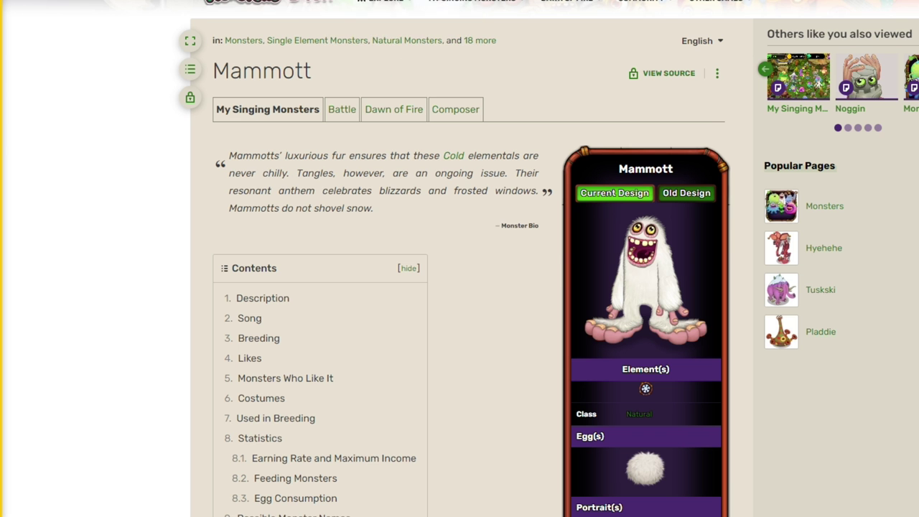